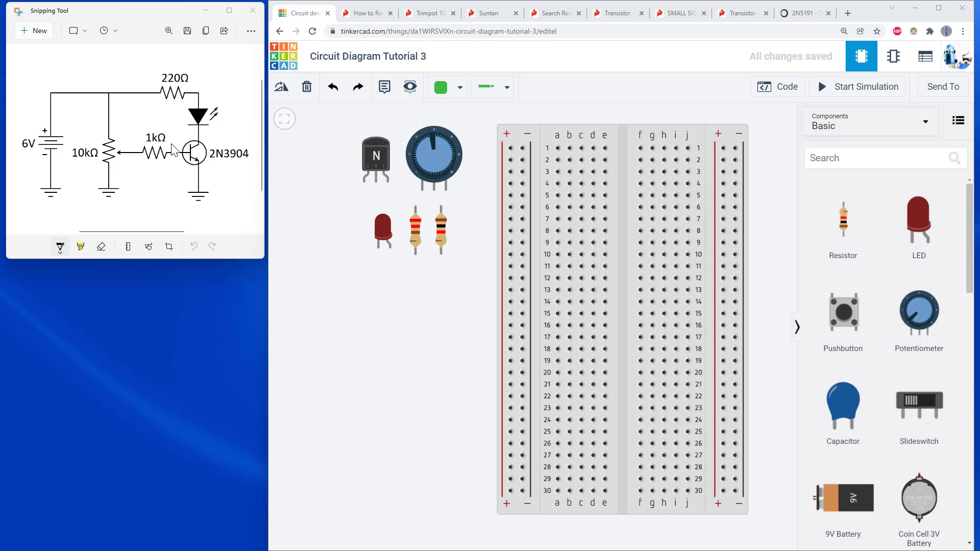
left_click(370, 15)
scroll(371, 120, "up", 3)
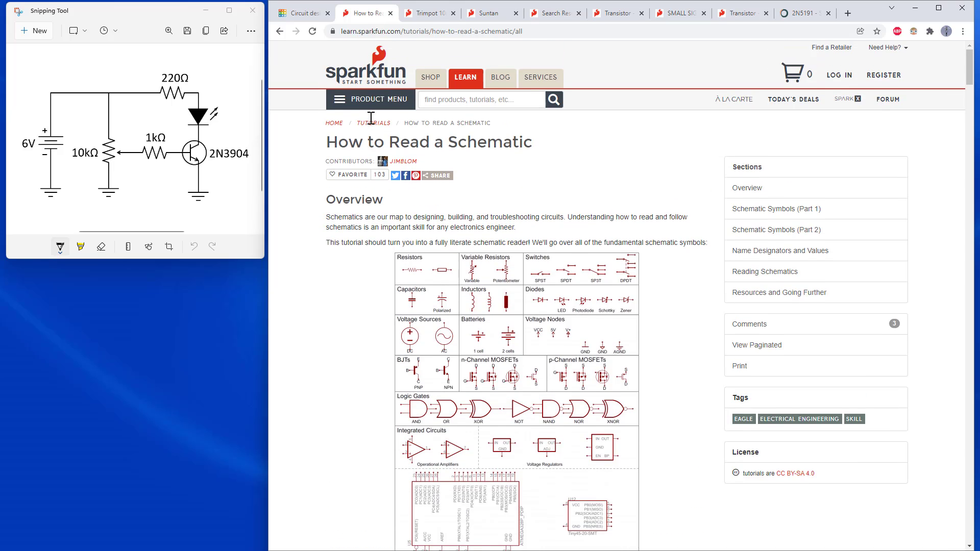
scroll(371, 118, "down", 2)
scroll(371, 118, "down", 1)
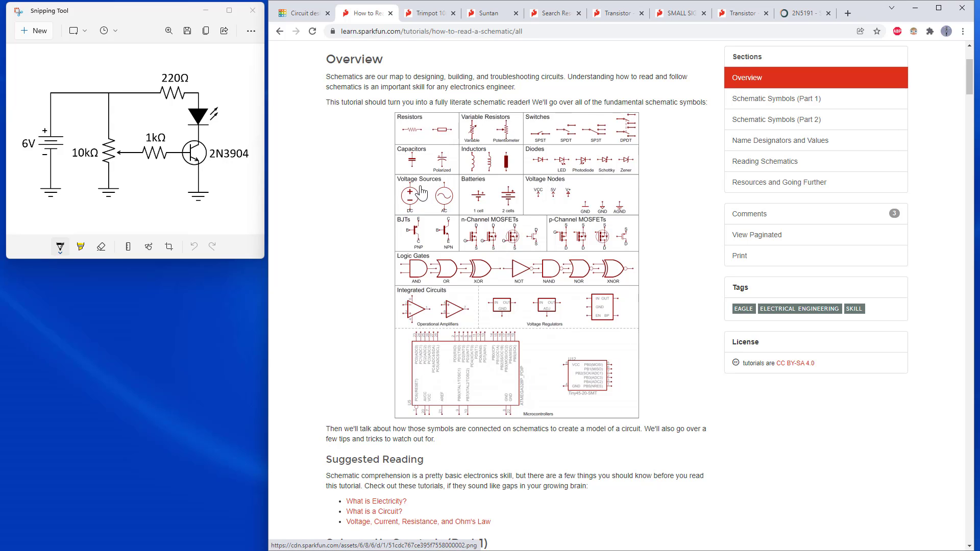
left_click(311, 14)
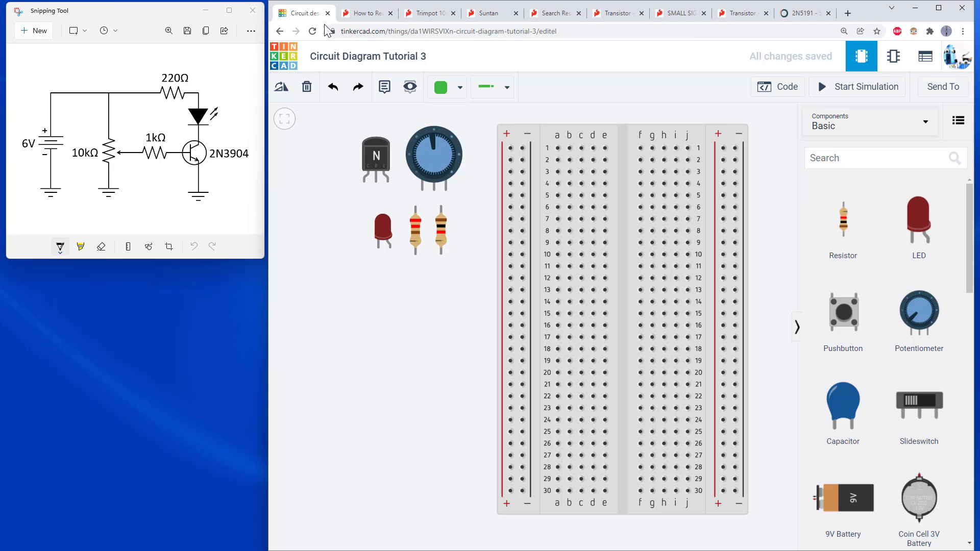
scroll(845, 240, "down", 5)
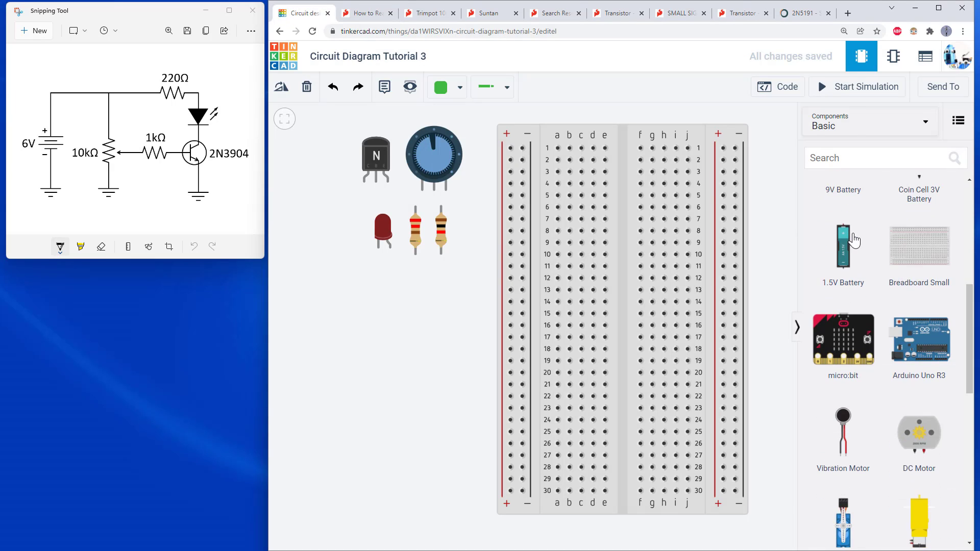
scroll(855, 240, "up", 4)
scroll(854, 239, "up", 1)
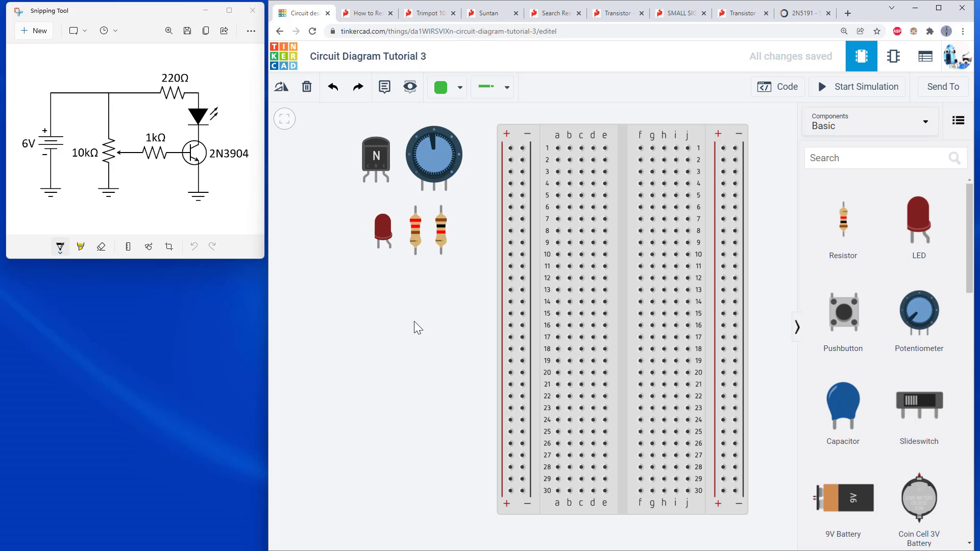
left_click(196, 187)
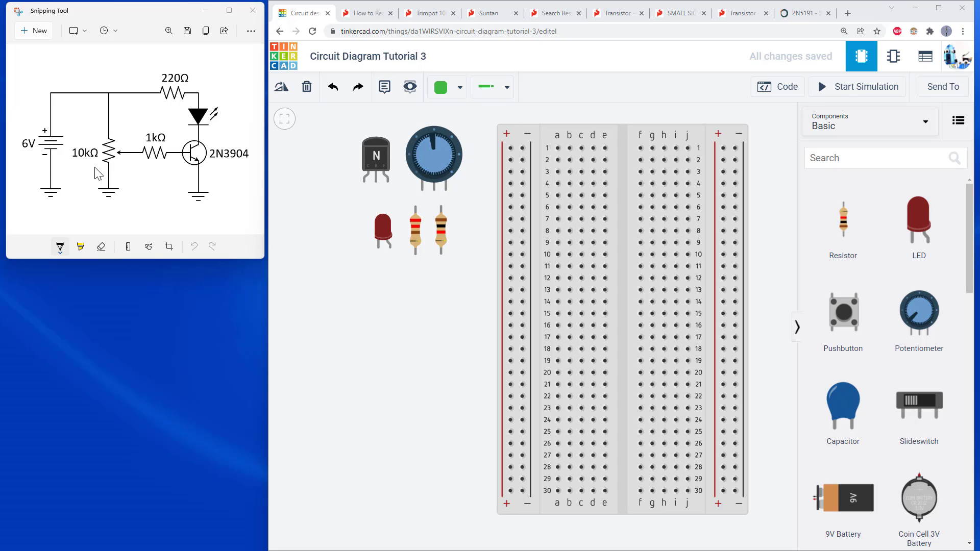
Step: Draw a black ink line along the schematic's bottom from the transistor emitter to the battery ground
left_click(59, 247)
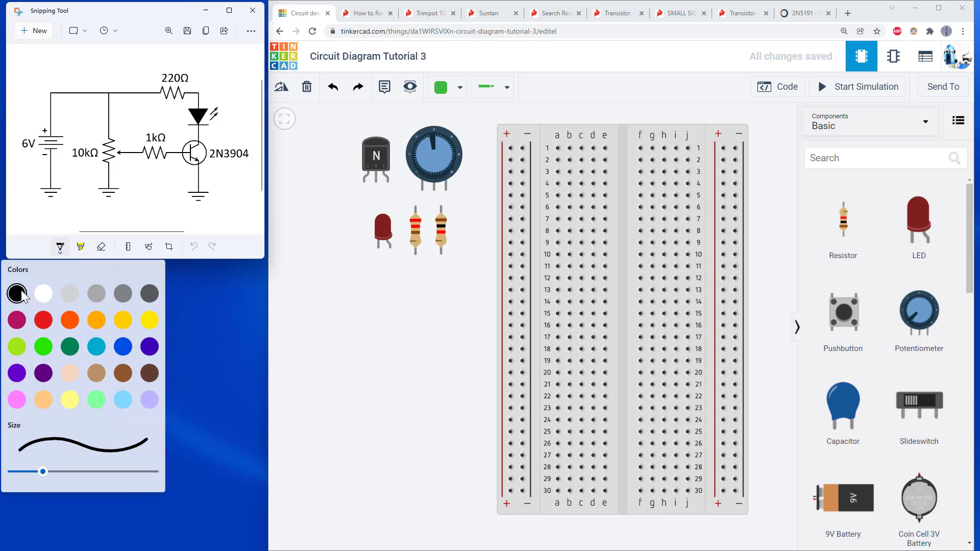
left_click(17, 294)
left_click_drag(199, 181, 52, 179)
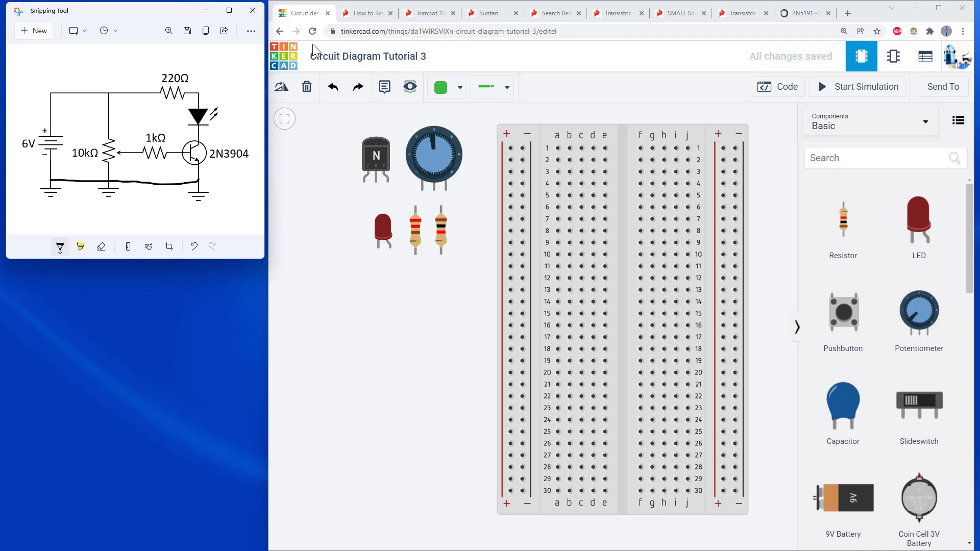
Step: Show SparkFun's How to Read a Schematic tutorial and undo the hand-drawn ground line
left_click(365, 15)
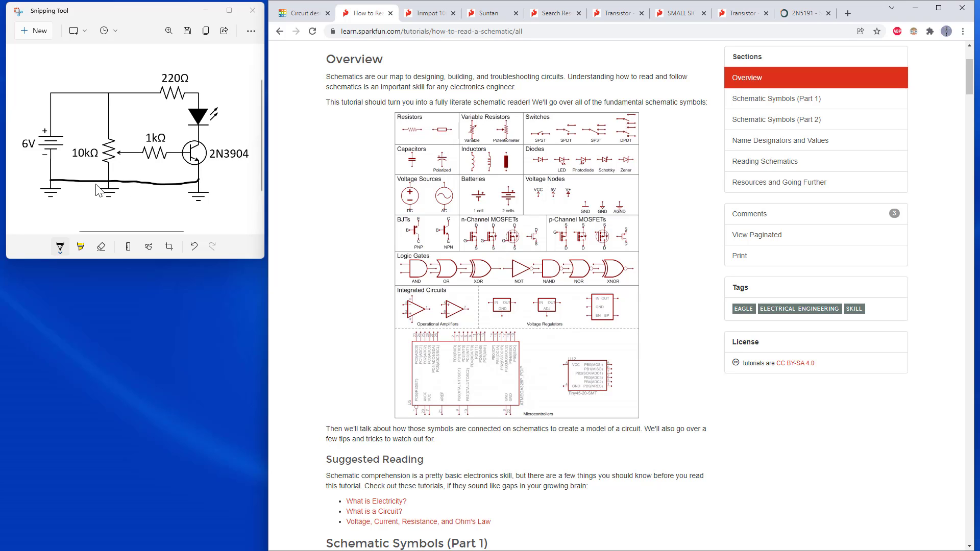
key("ctrl+z")
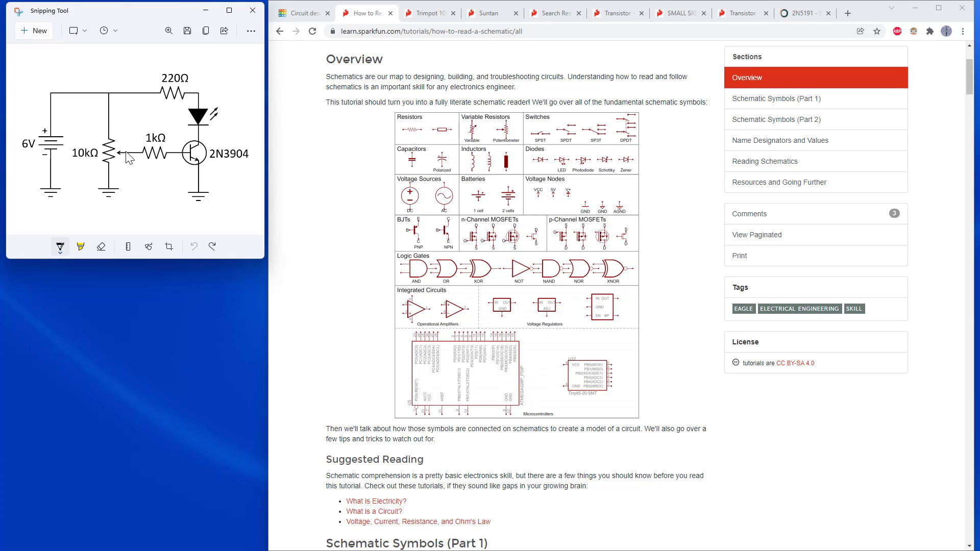
Step: Back in Tinkercad, rotate the 250 kΩ potentiometer twice so its pins face right
left_click(305, 13)
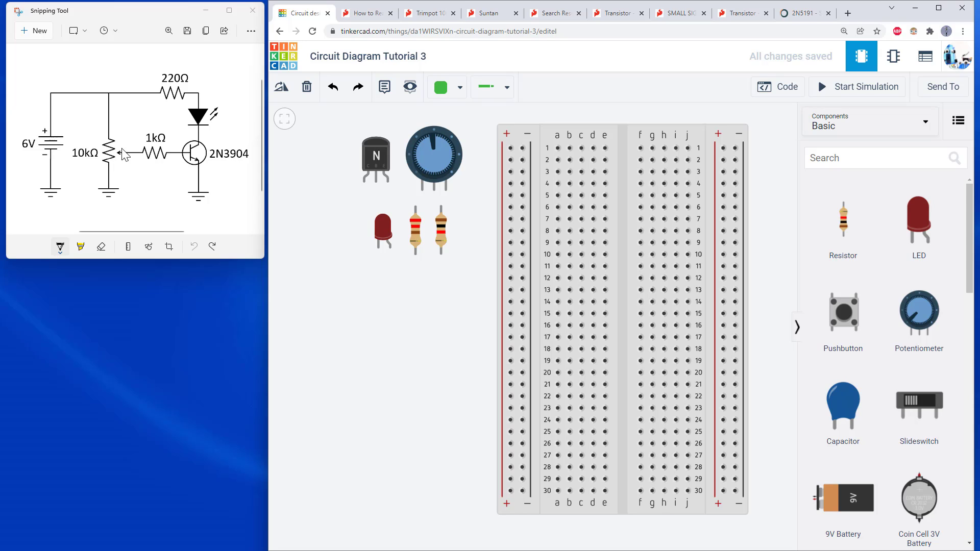
left_click(431, 160)
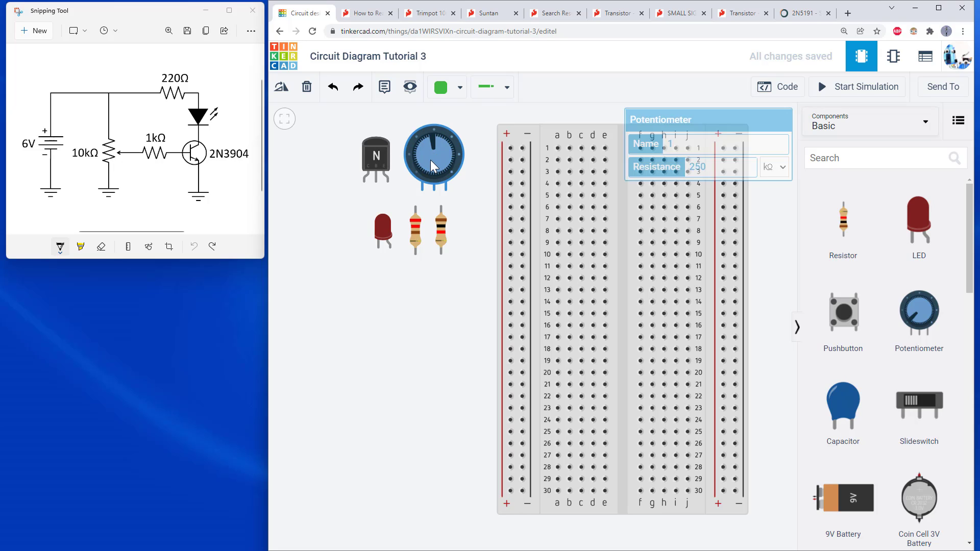
left_click(279, 91)
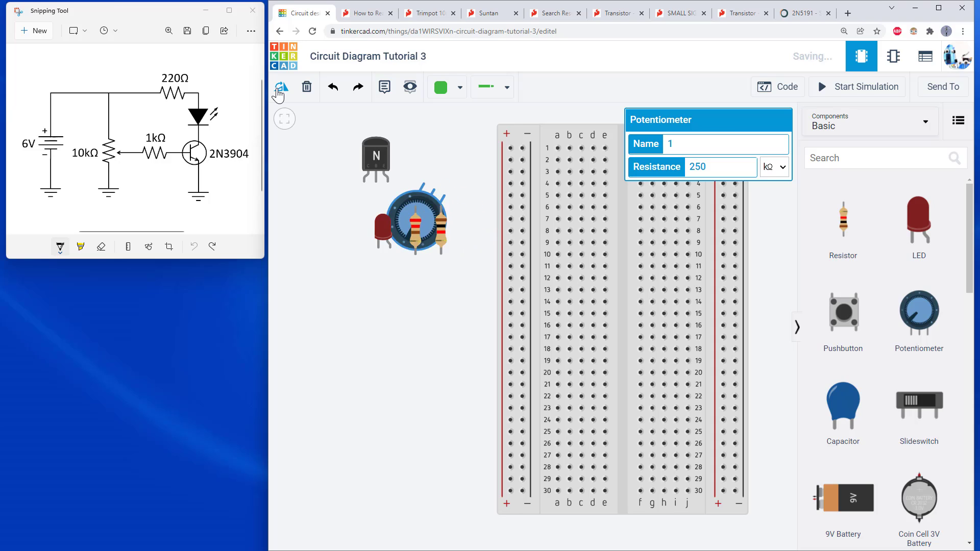
left_click(280, 90)
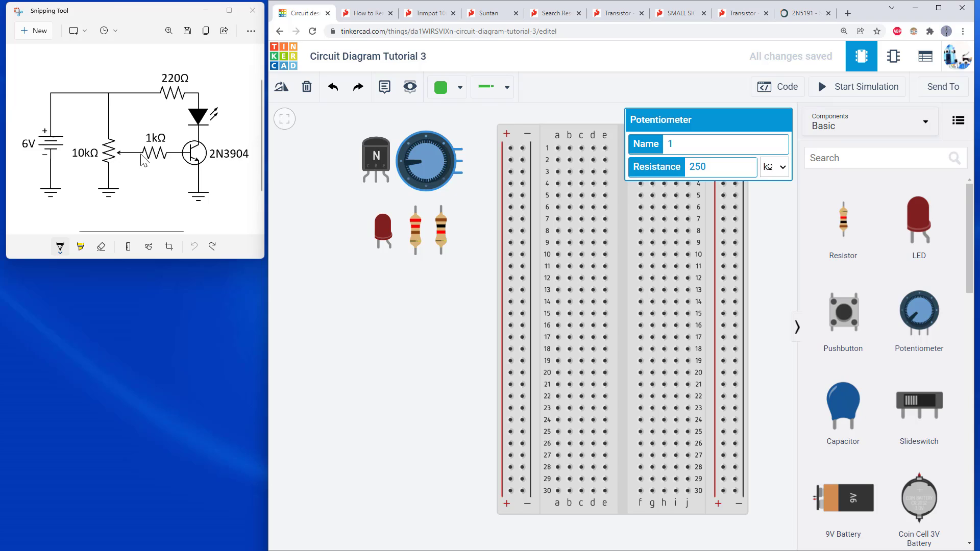
left_click(470, 193)
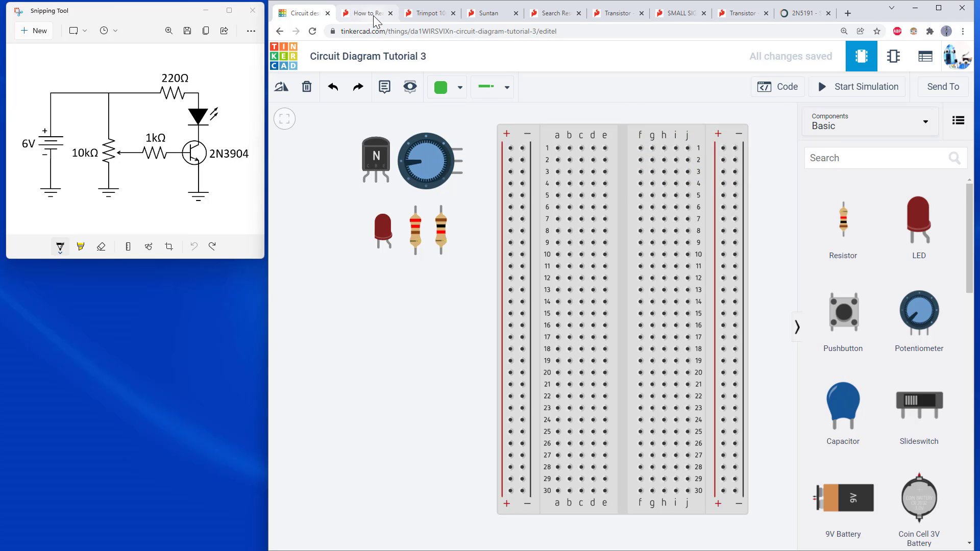
left_click(438, 15)
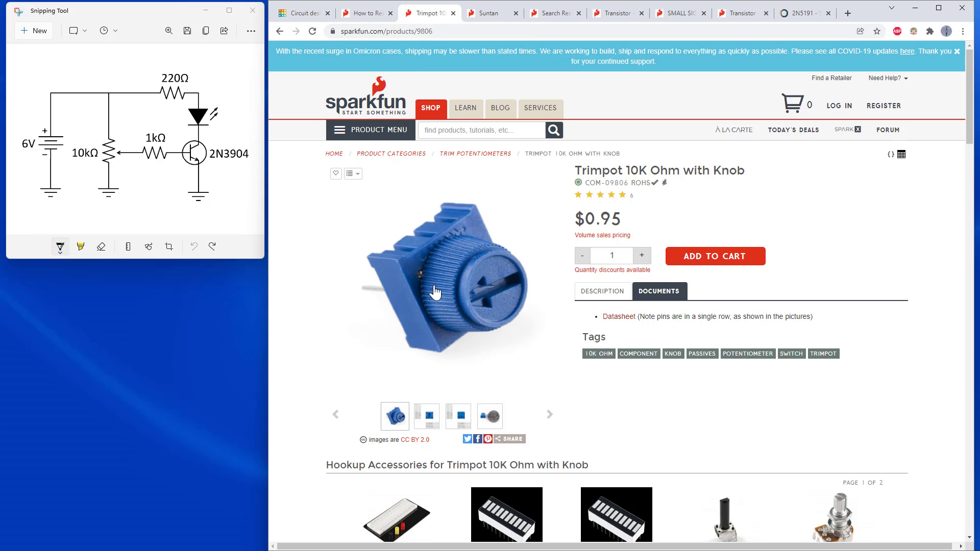
left_click(488, 17)
scroll(717, 312, "down", 3)
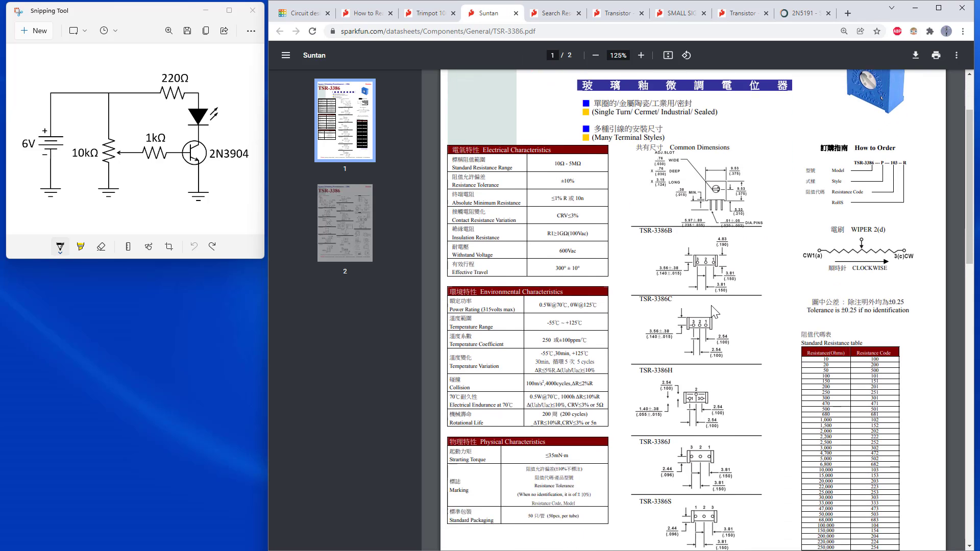
scroll(700, 284, "up", 1)
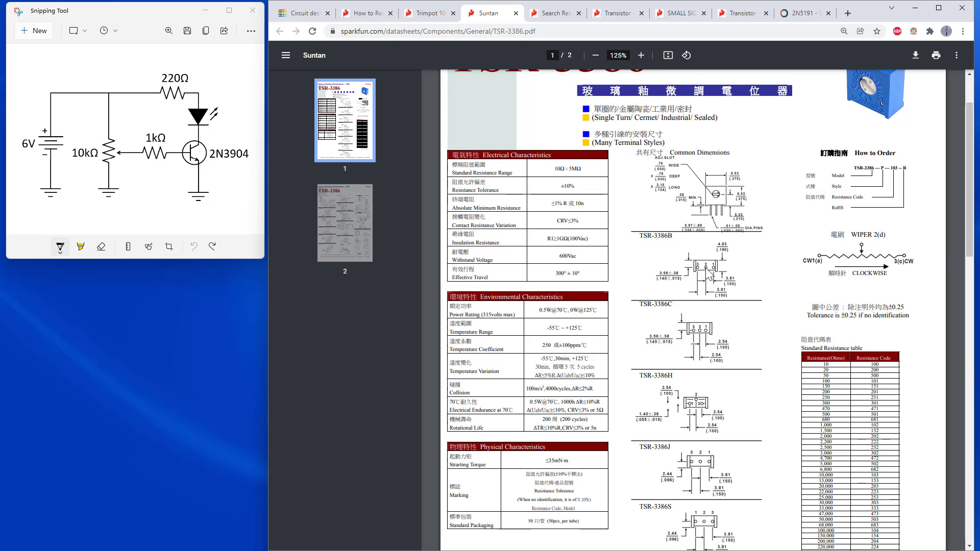
key("ctrl+1")
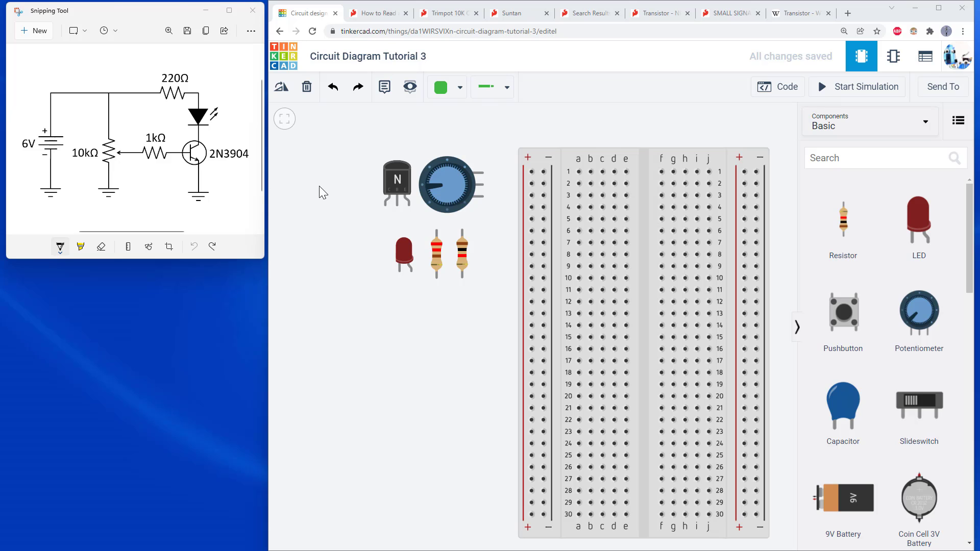
left_click(789, 14)
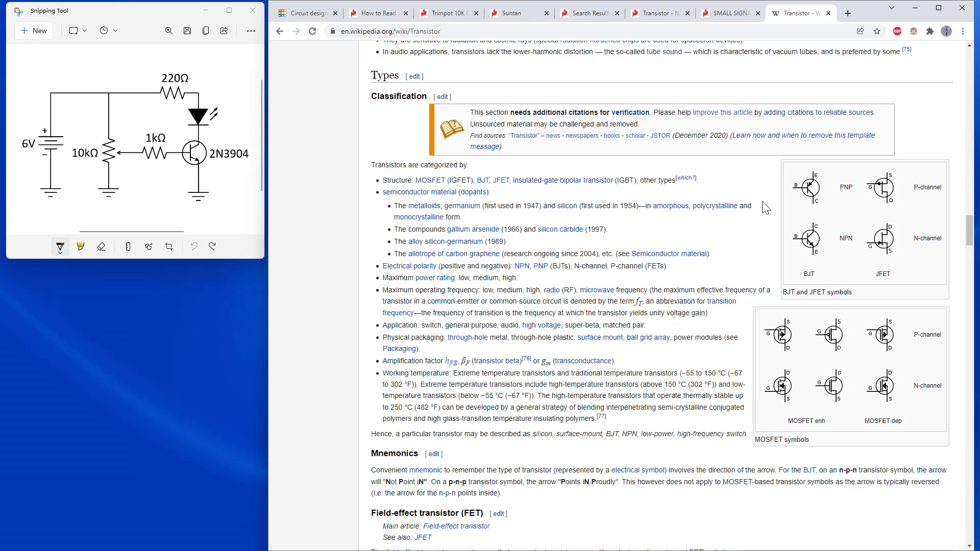
scroll(809, 133, "down", 1)
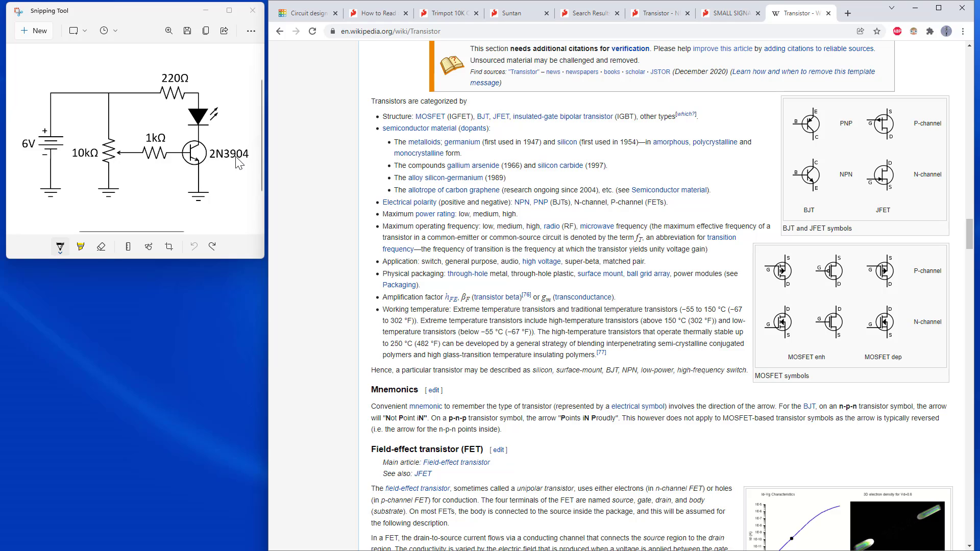
left_click(305, 13)
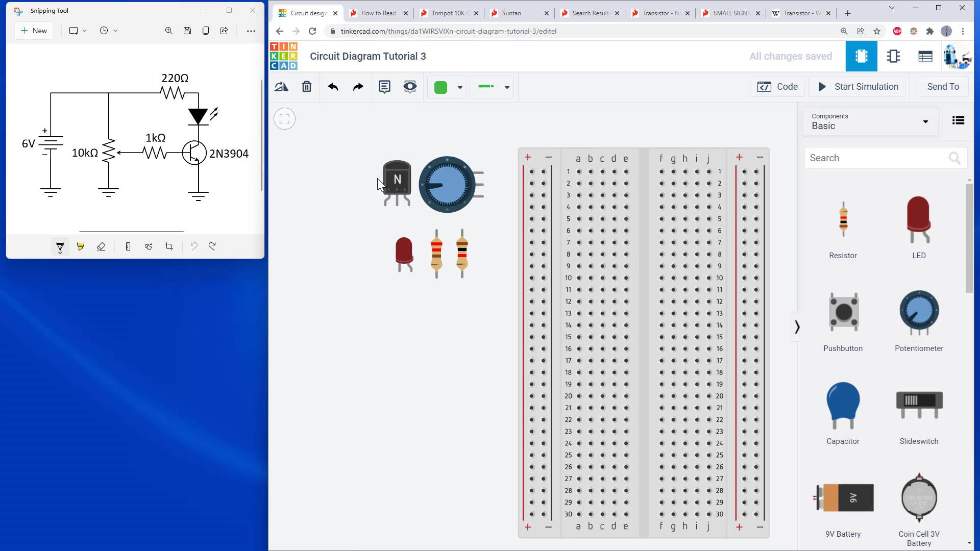
scroll(395, 184, "up", 3)
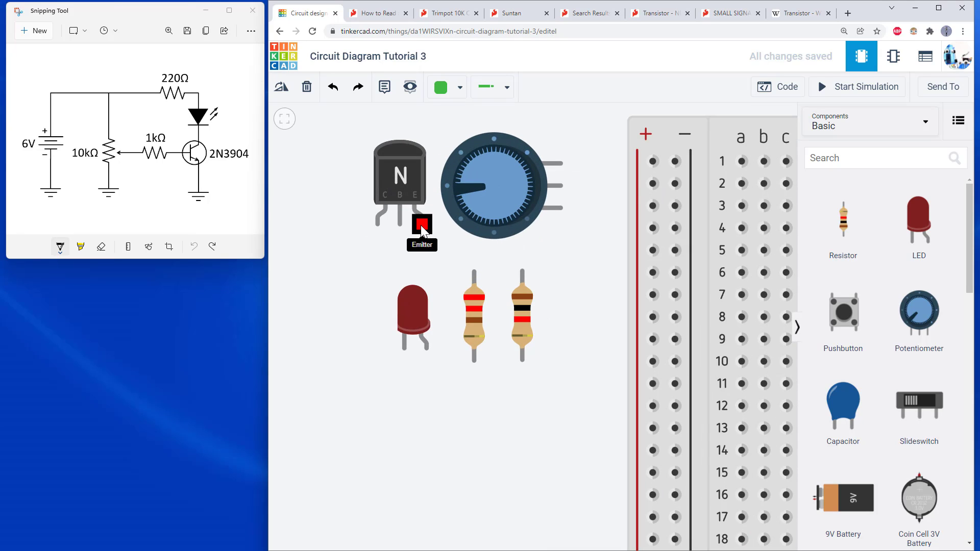
scroll(396, 199, "up", 1)
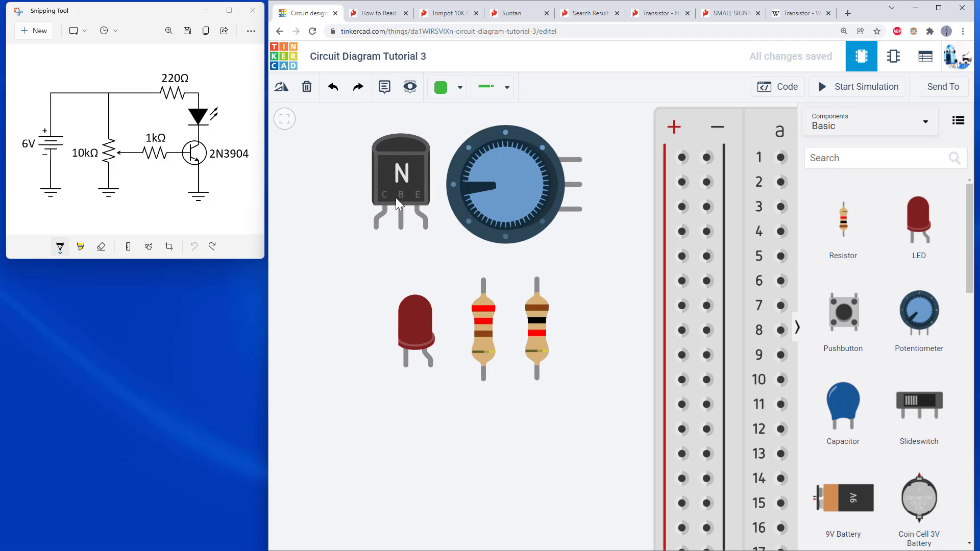
scroll(396, 197, "down", 2)
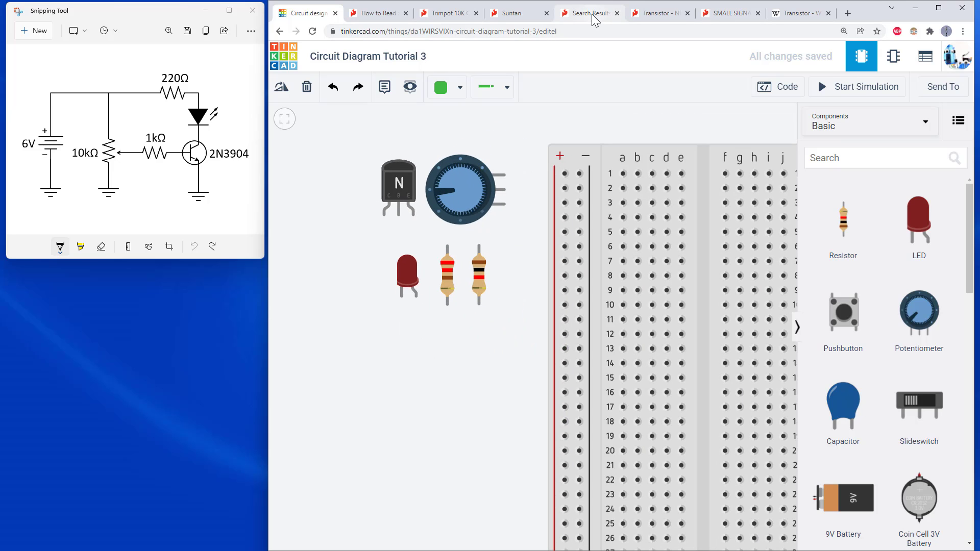
left_click(573, 15)
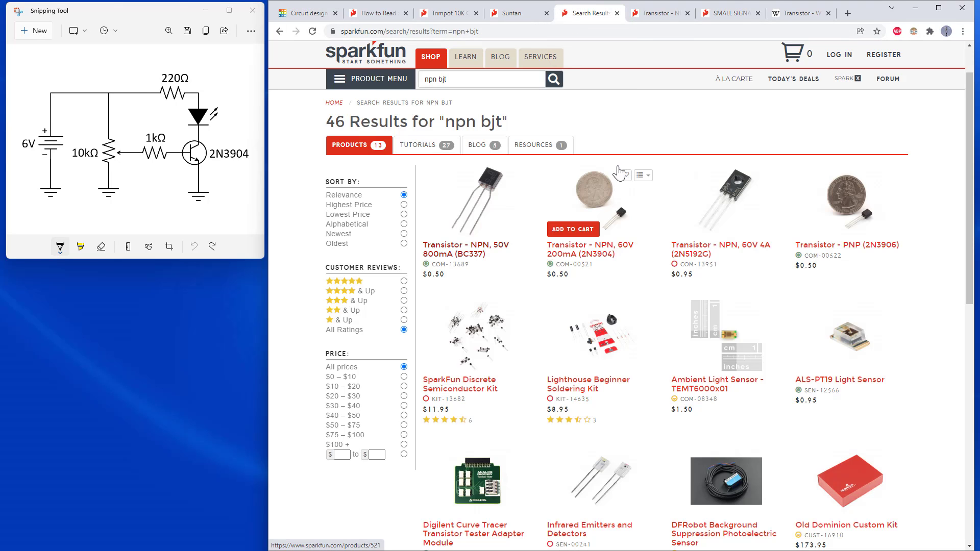
left_click(656, 13)
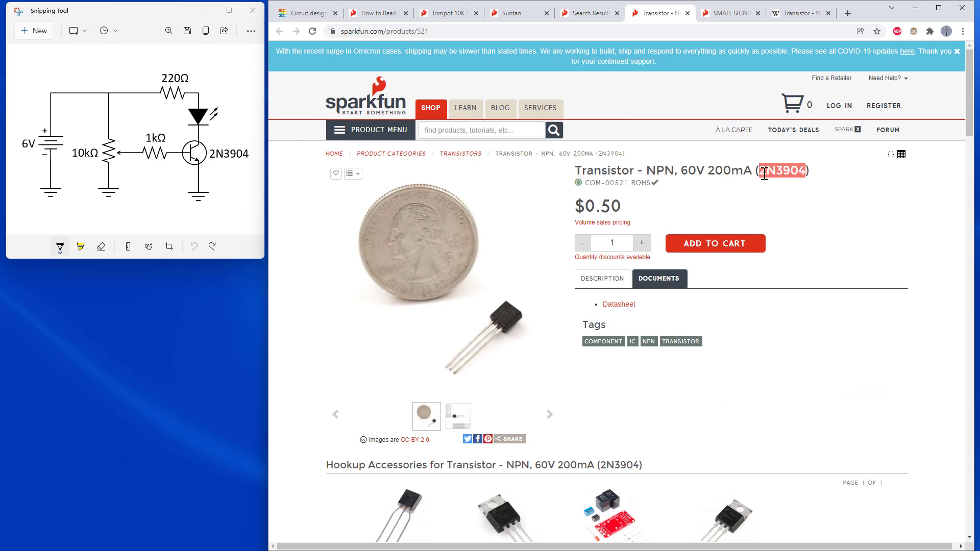
left_click(731, 14)
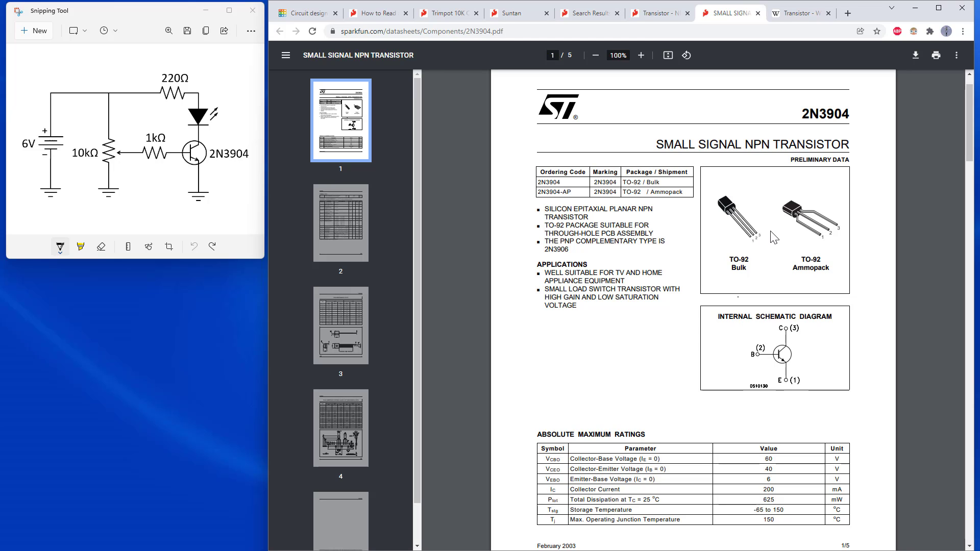
key("ctrl+1")
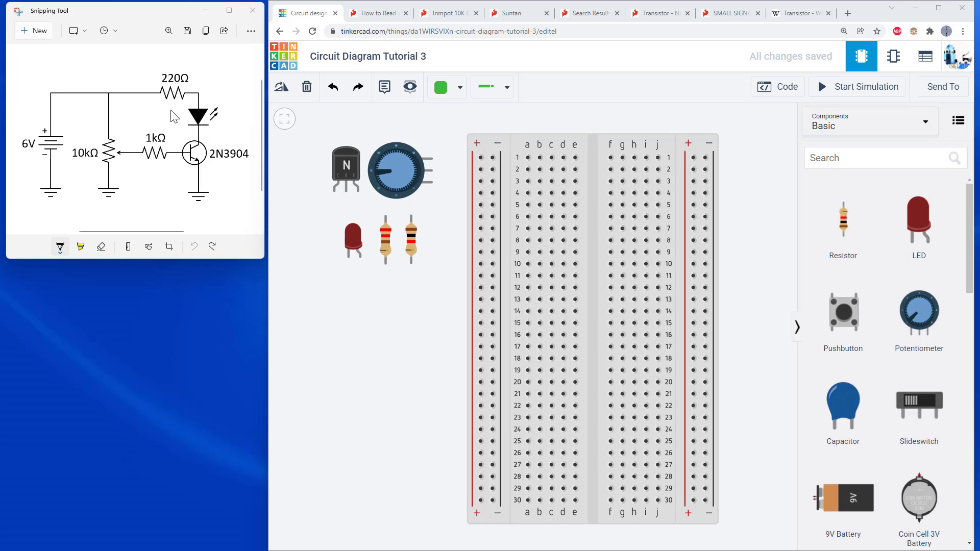
Step: Reposition the transistor, potentiometer and red LED, then plug the NPN transistor into breadboard row 10
left_click(339, 163)
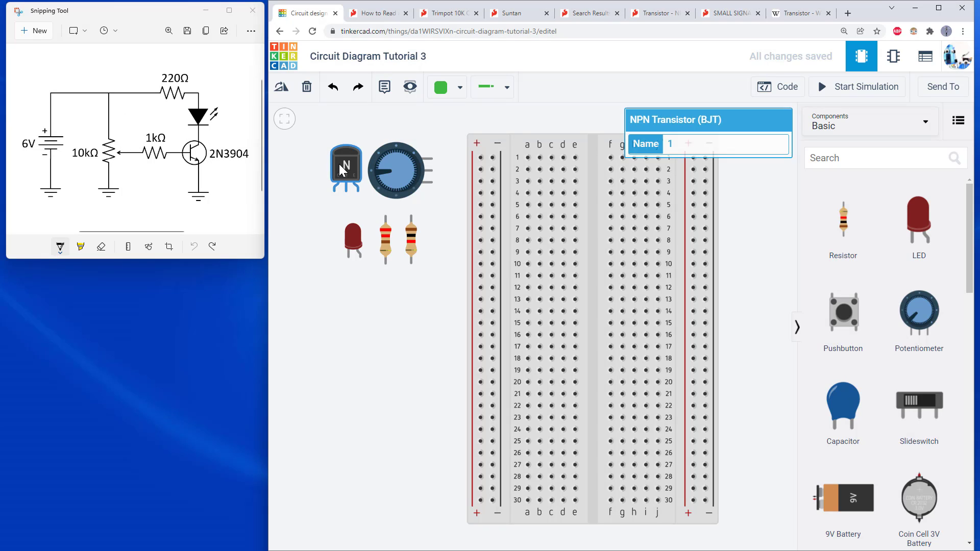
left_click_drag(339, 164, 439, 308)
left_click_drag(405, 186, 319, 319)
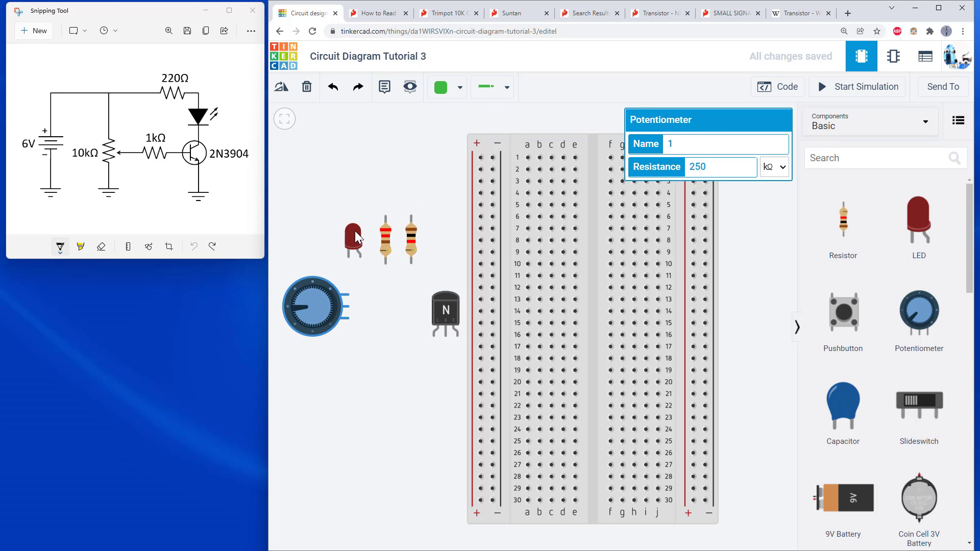
left_click_drag(355, 230, 445, 226)
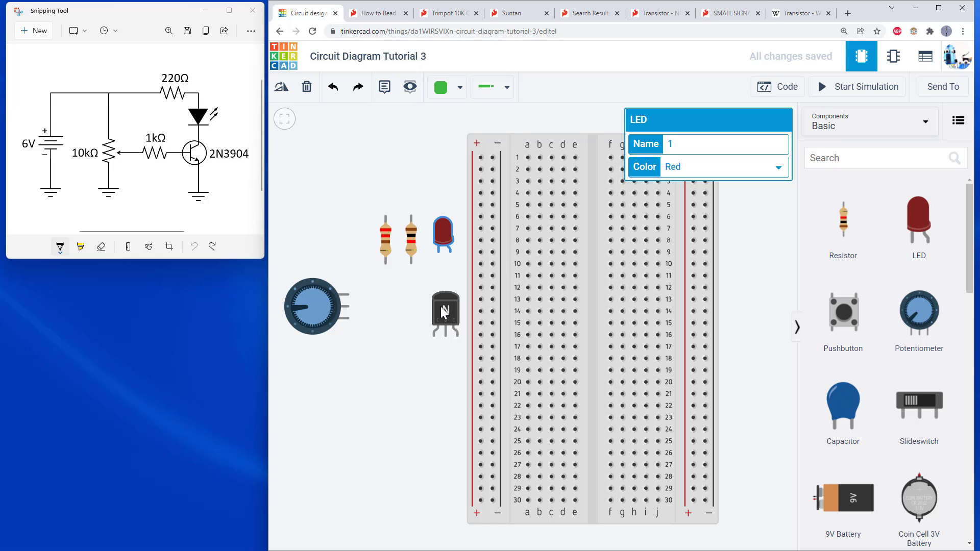
left_click_drag(442, 312, 421, 306)
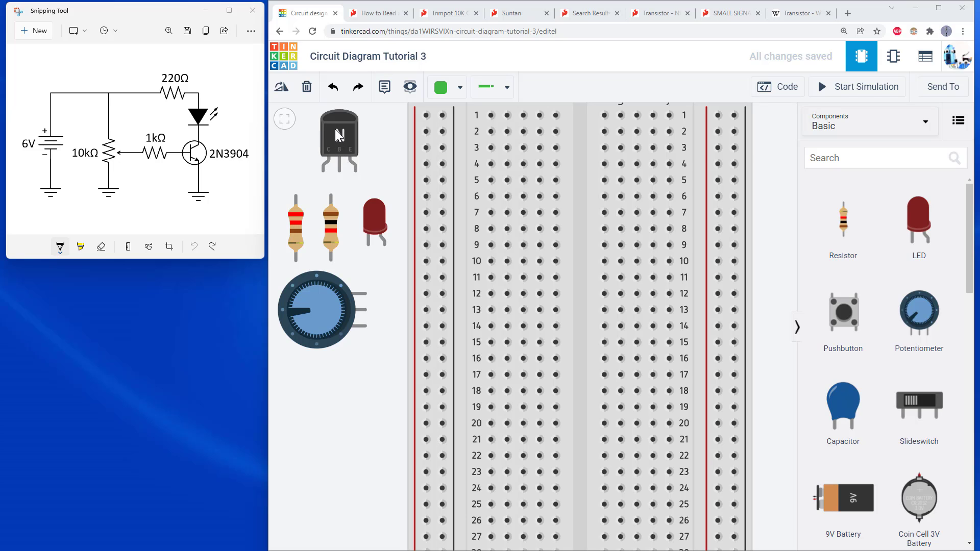
mouse_move(335, 130)
left_mouse_down()
mouse_move(467, 179)
mouse_move(515, 222)
left_mouse_up()
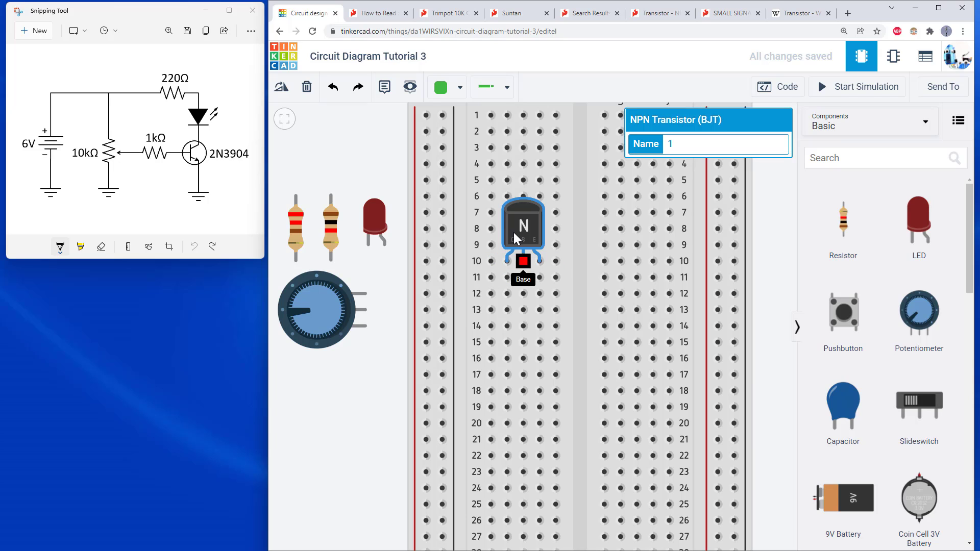
Step: Rotate the transistor 90° with legs in rows 10–12, then view the 2N3904 datasheet pinout
left_click(279, 94)
left_click_drag(568, 250, 592, 261)
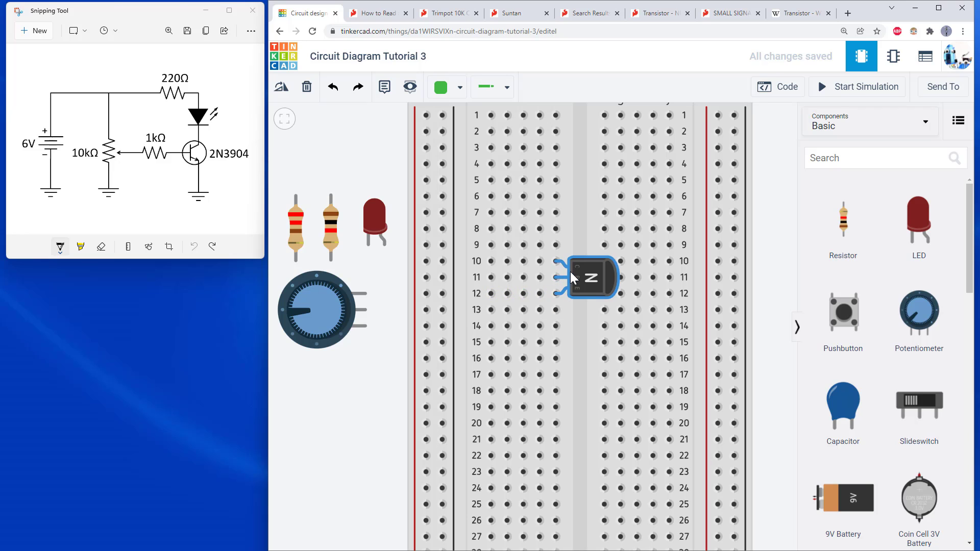
scroll(570, 271, "up", 5)
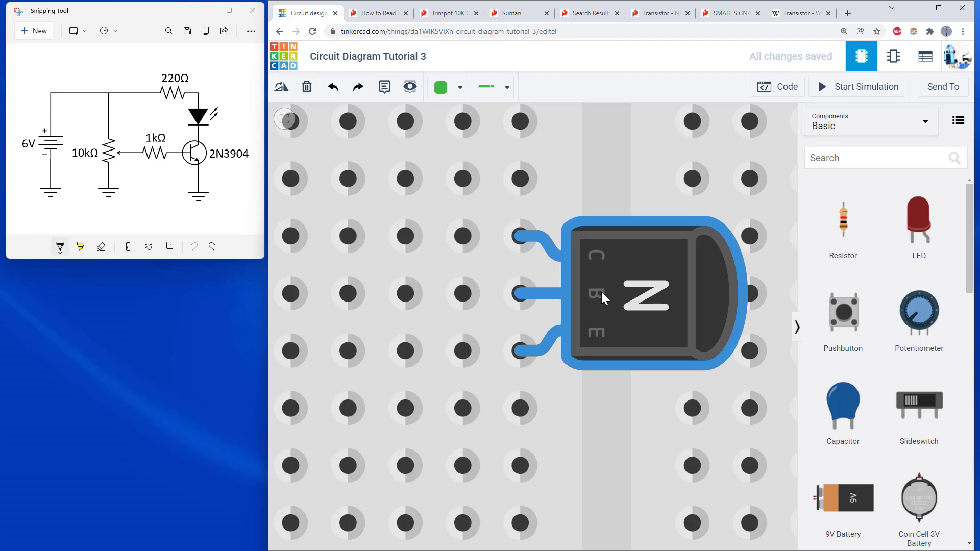
left_click(717, 18)
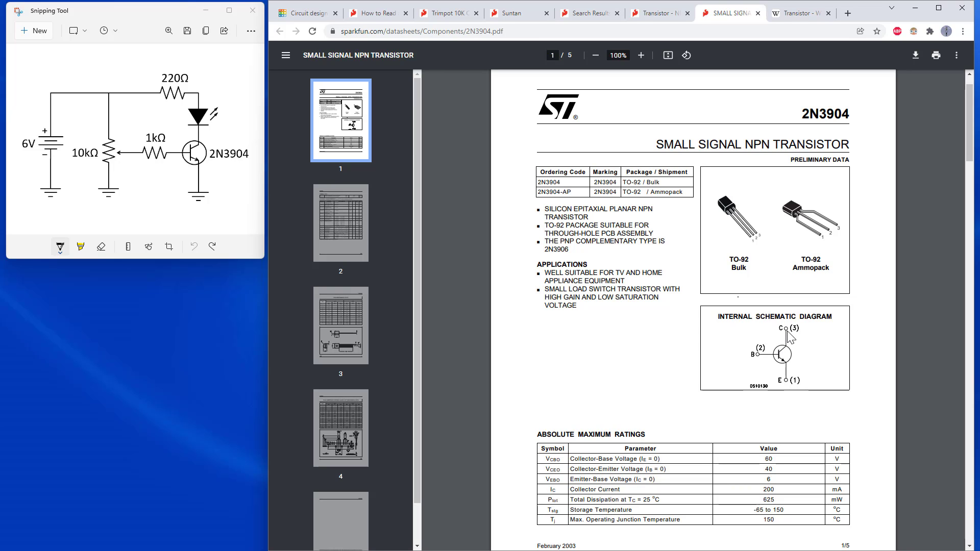
Step: With Tinkercad back on screen, strike through the schematic's 2N3904 label in red ink
left_click(306, 20)
scroll(574, 259, "down", 2)
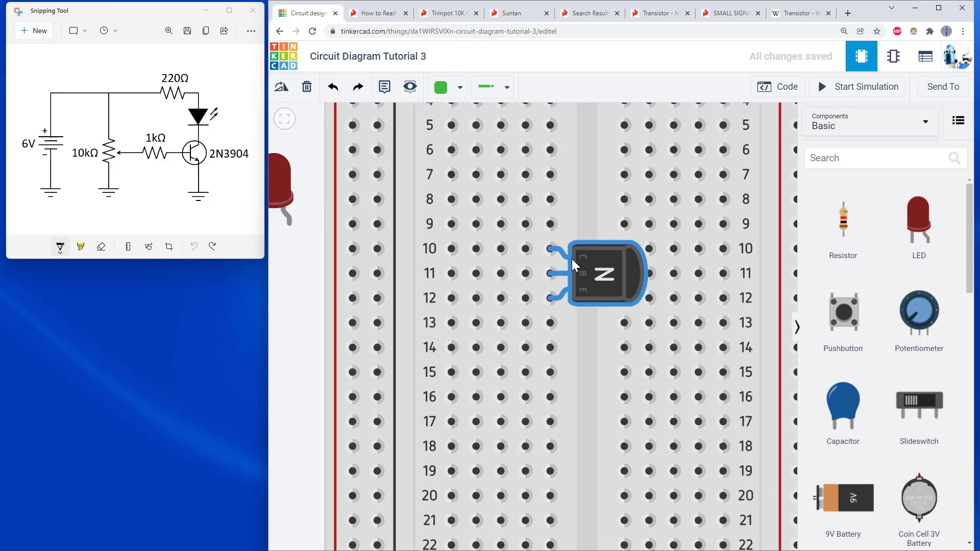
scroll(571, 259, "down", 1)
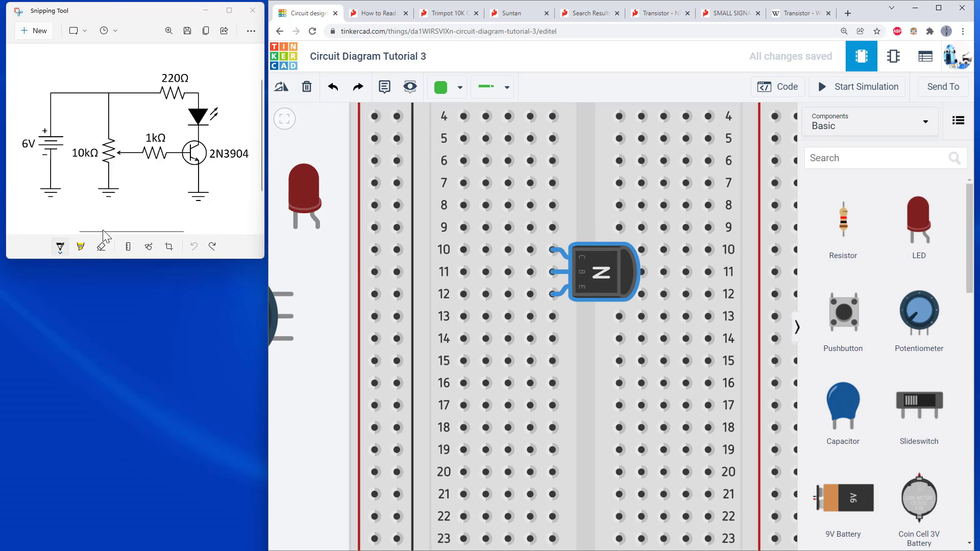
left_click(59, 247)
left_click(46, 322)
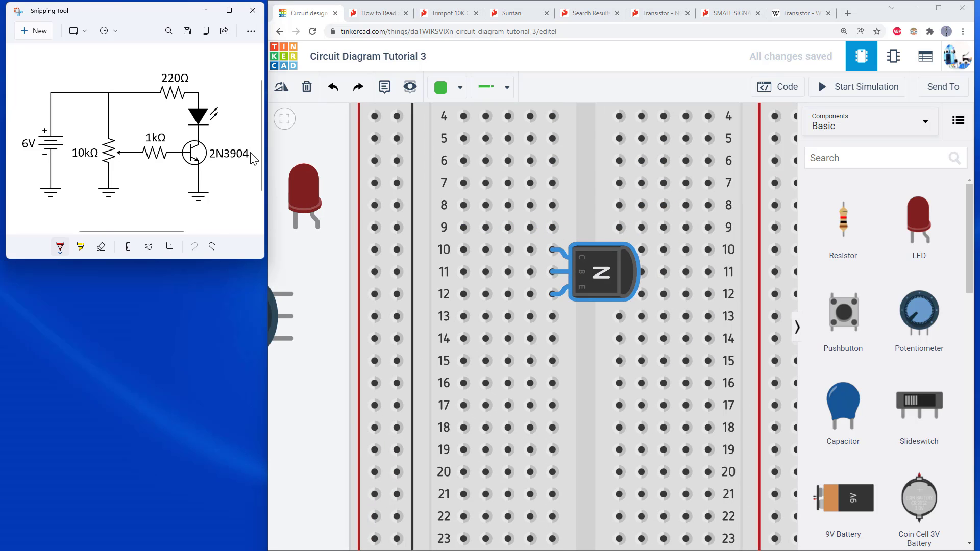
mouse_move(213, 153)
left_mouse_down()
mouse_move(250, 153)
mouse_move(225, 152)
left_mouse_up()
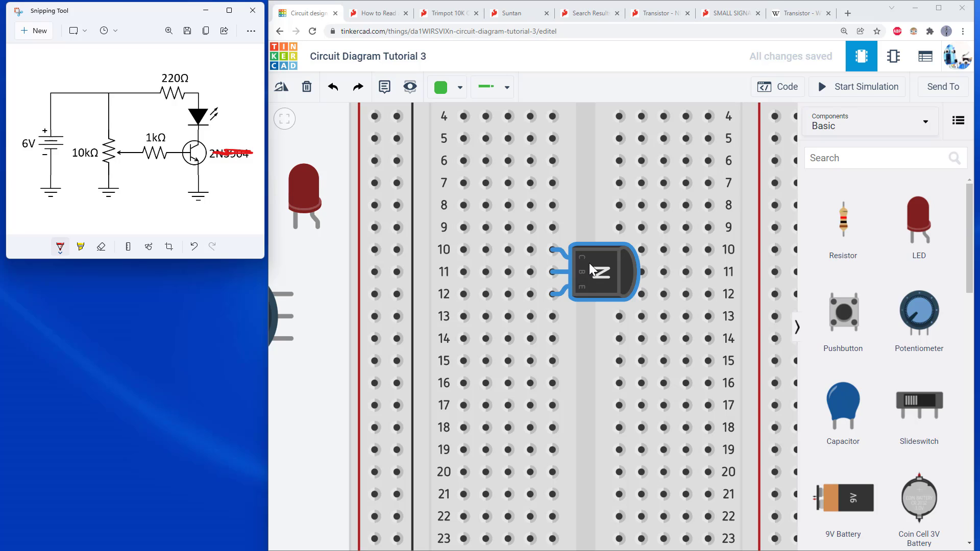
scroll(589, 262, "down", 2)
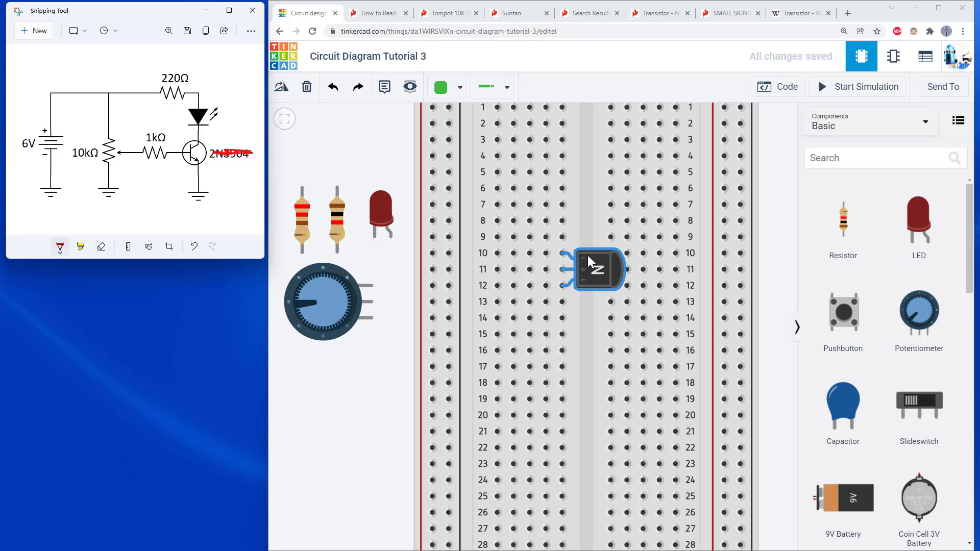
left_click(716, 14)
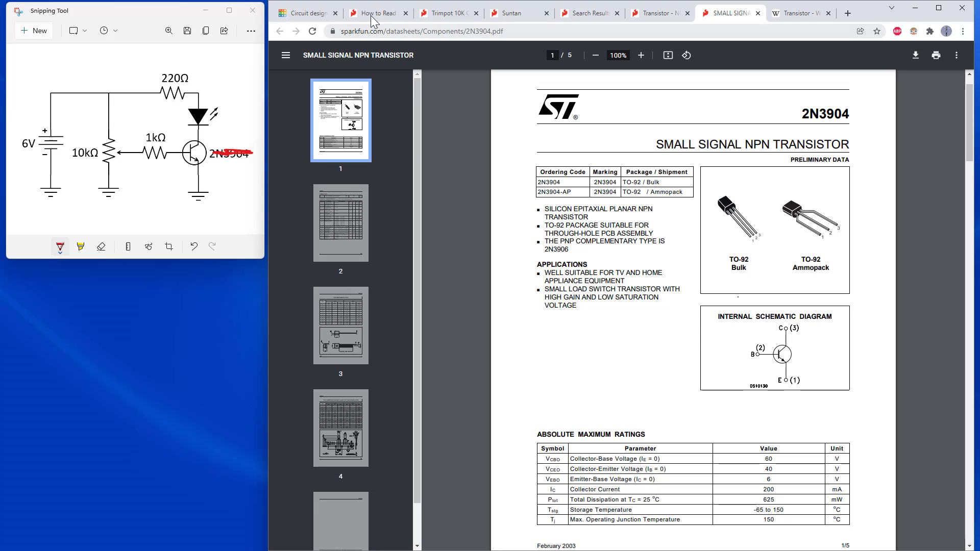
left_click(309, 15)
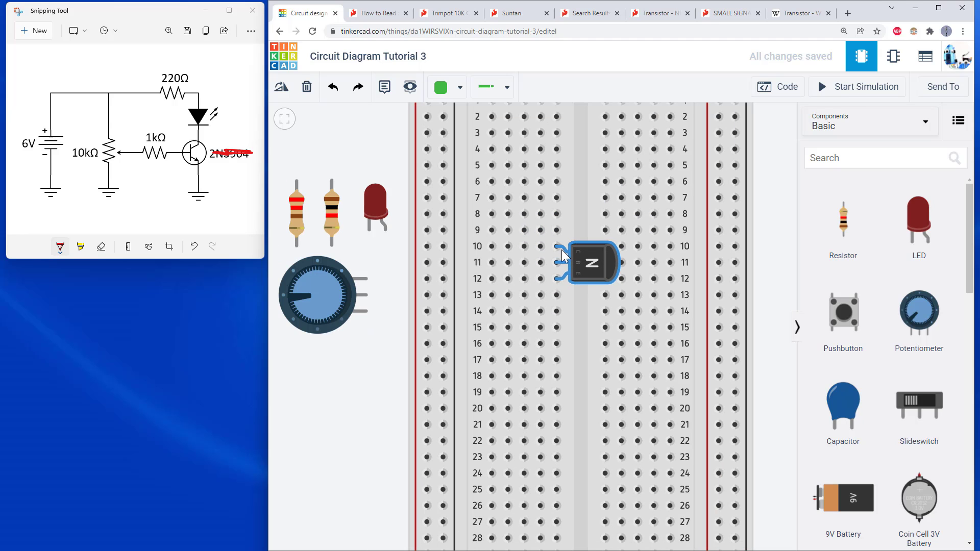
left_click(201, 171)
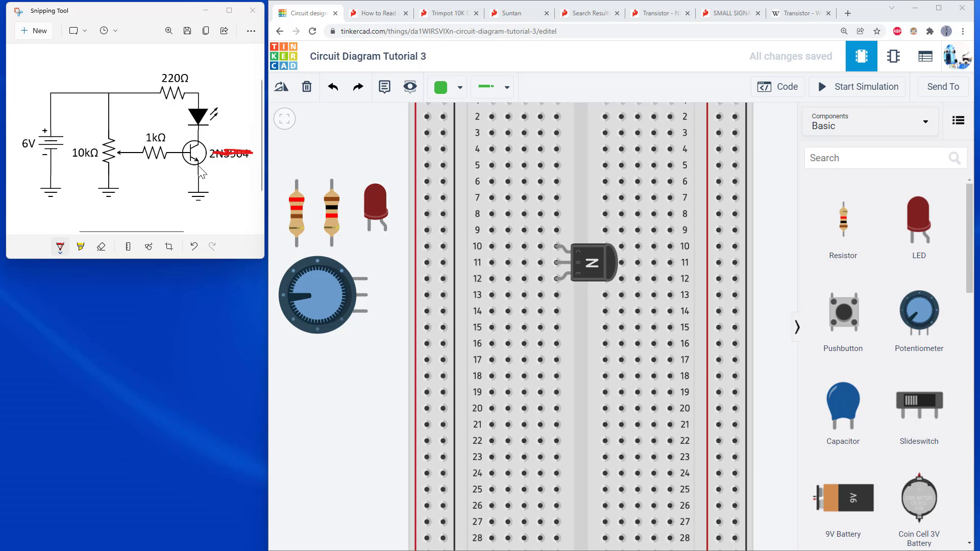
left_click(383, 14)
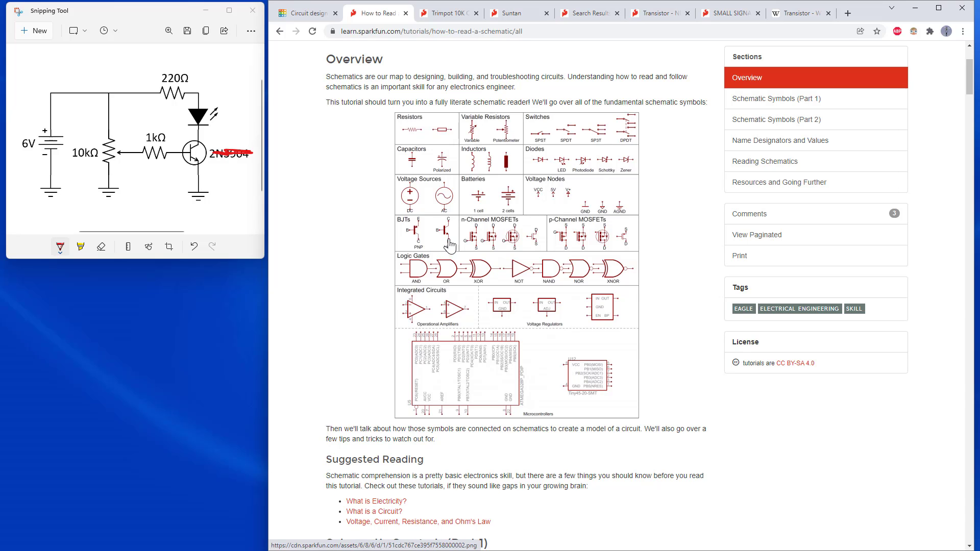
left_click(309, 20)
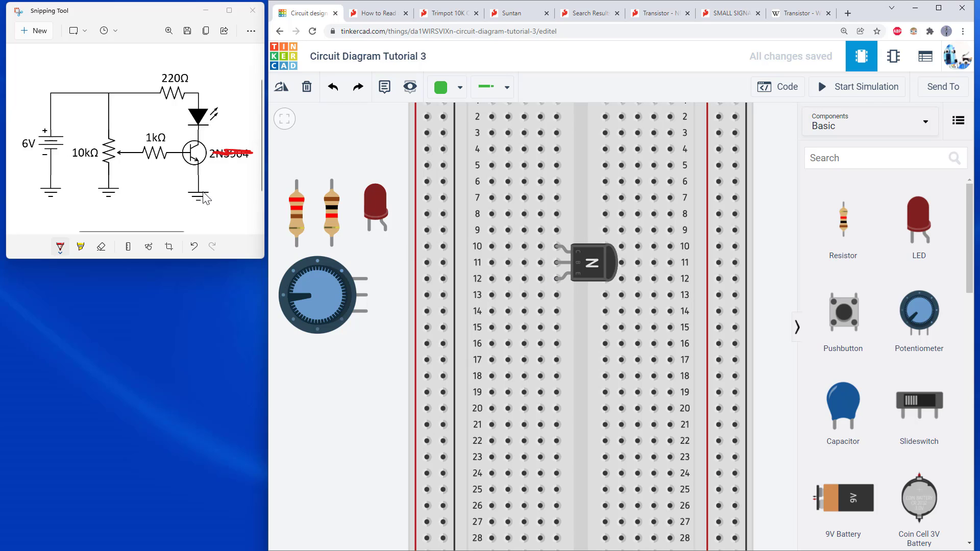
Step: Connect the transistor's row-12 emitter leg to the left ground rail with a black wire
left_click(490, 280)
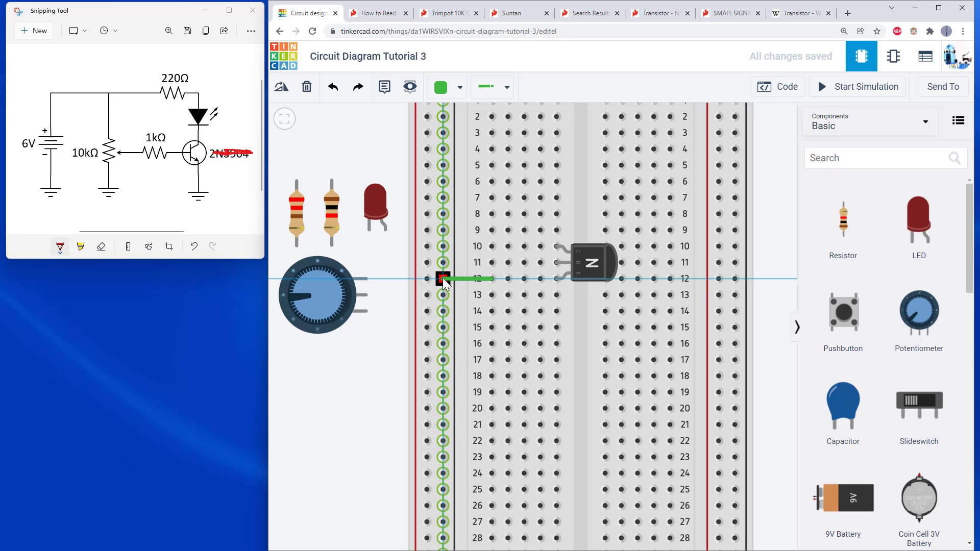
left_click(443, 279)
left_click(447, 99)
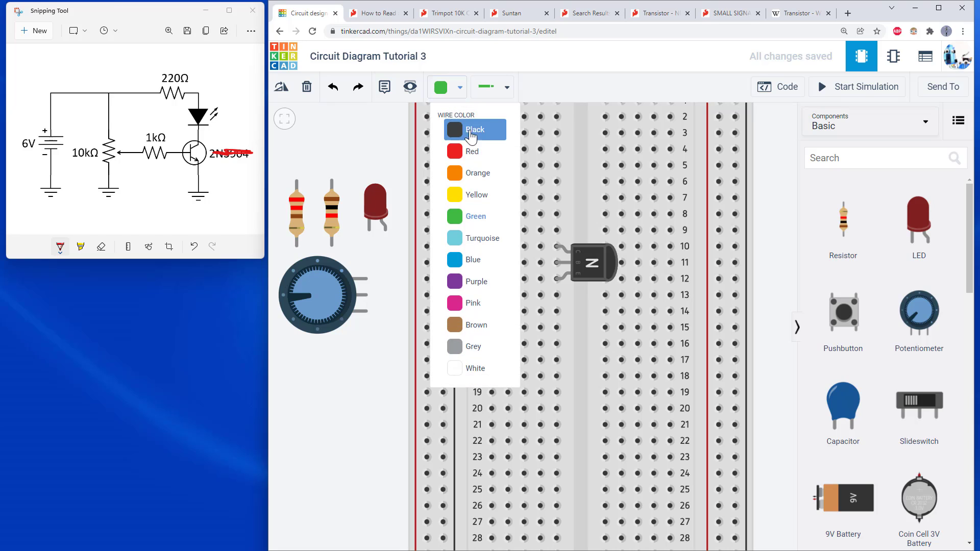
left_click(471, 131)
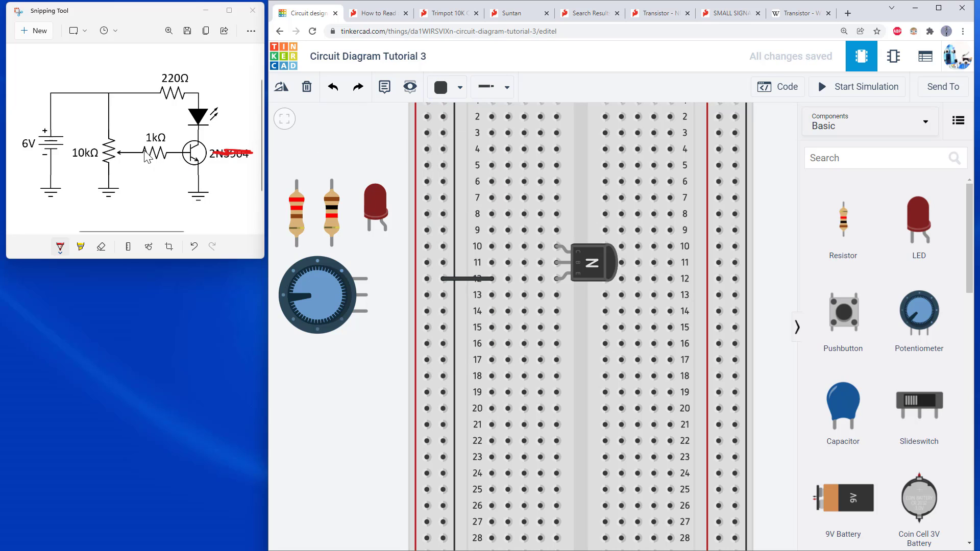
left_click(329, 212)
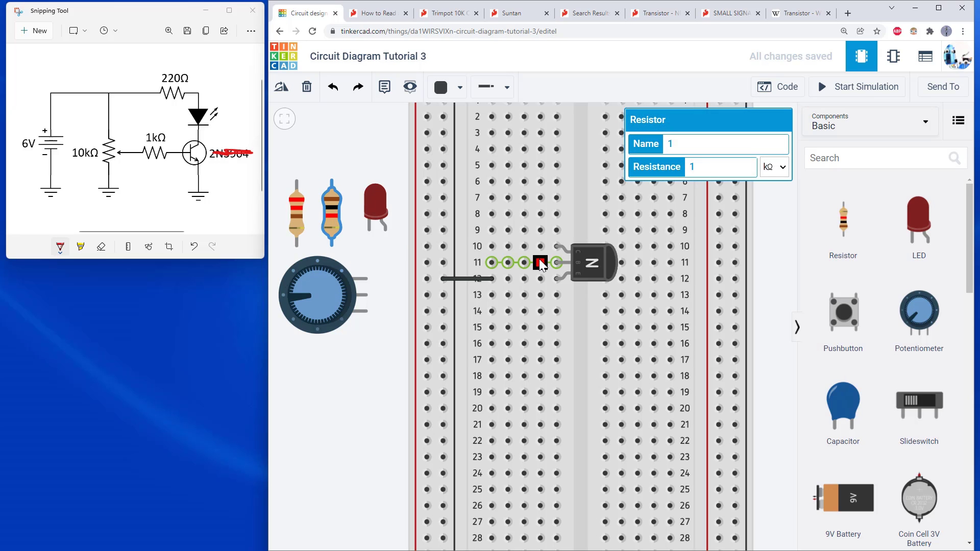
Step: Set the 1 kΩ resistor in rows 14–18 and add a green jumper from row 11 to 14
mouse_move(541, 265)
left_mouse_down()
mouse_move(539, 230)
mouse_move(543, 280)
mouse_move(531, 263)
left_mouse_up()
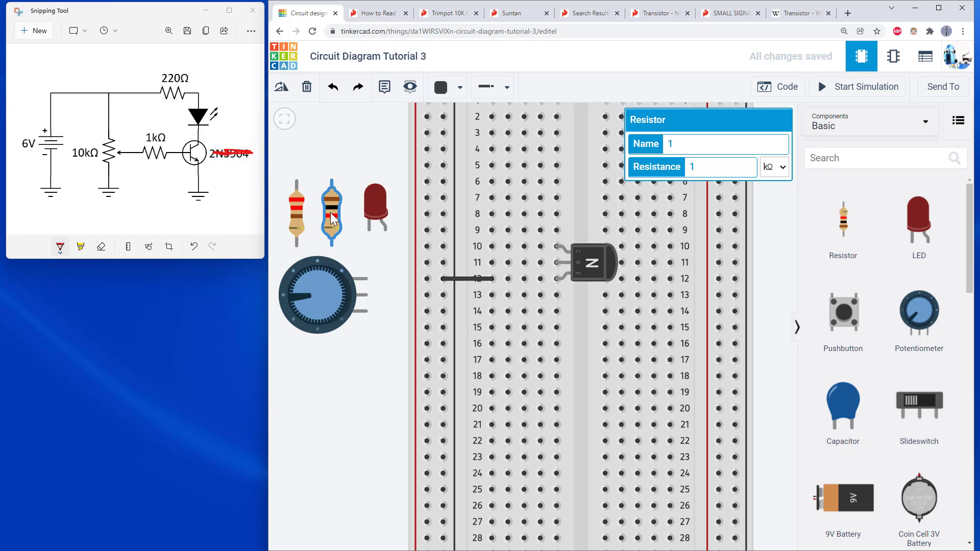
left_click_drag(330, 213, 539, 347)
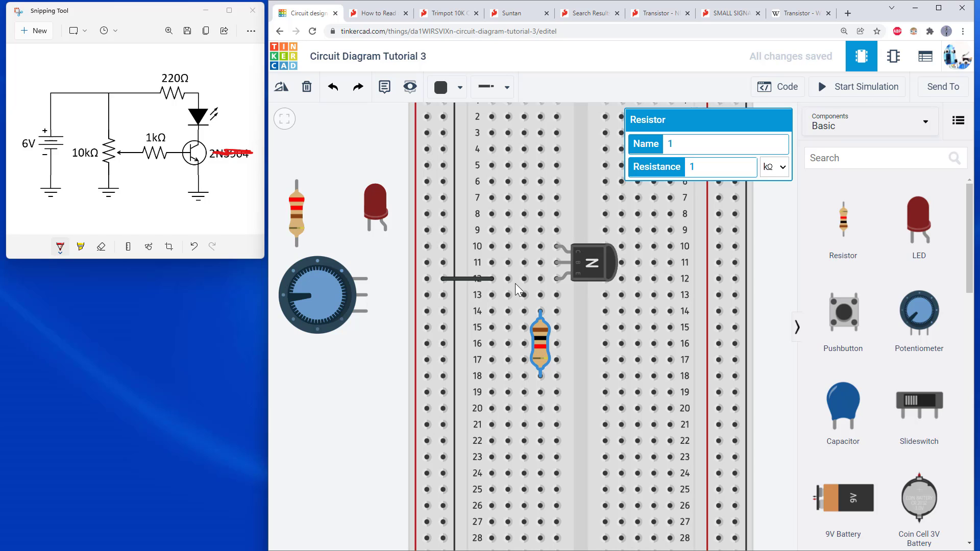
left_click(524, 263)
left_click(524, 310)
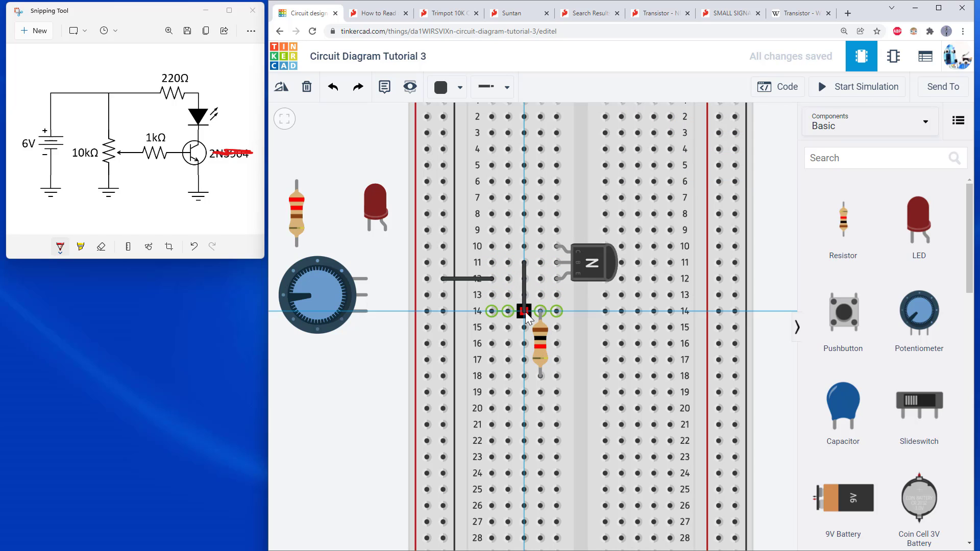
left_click(443, 88)
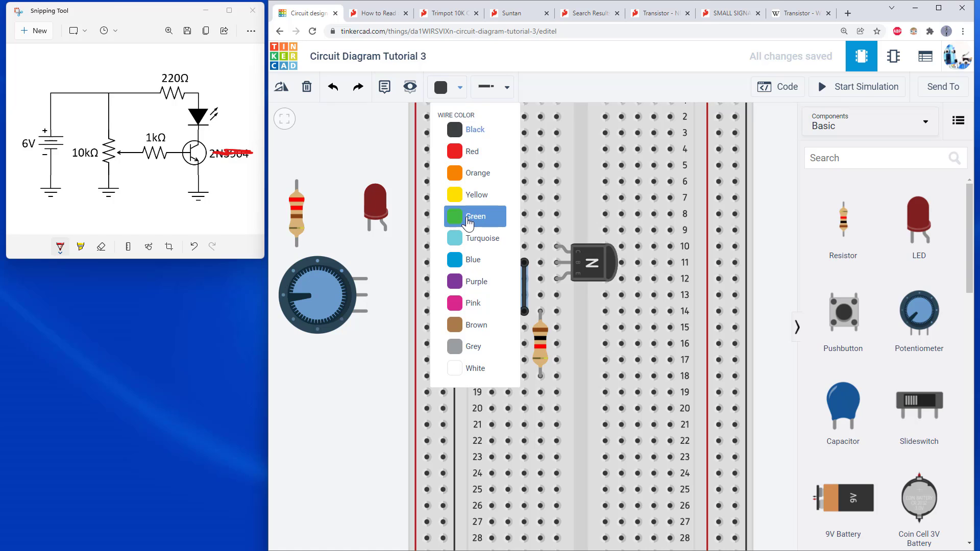
left_click(466, 217)
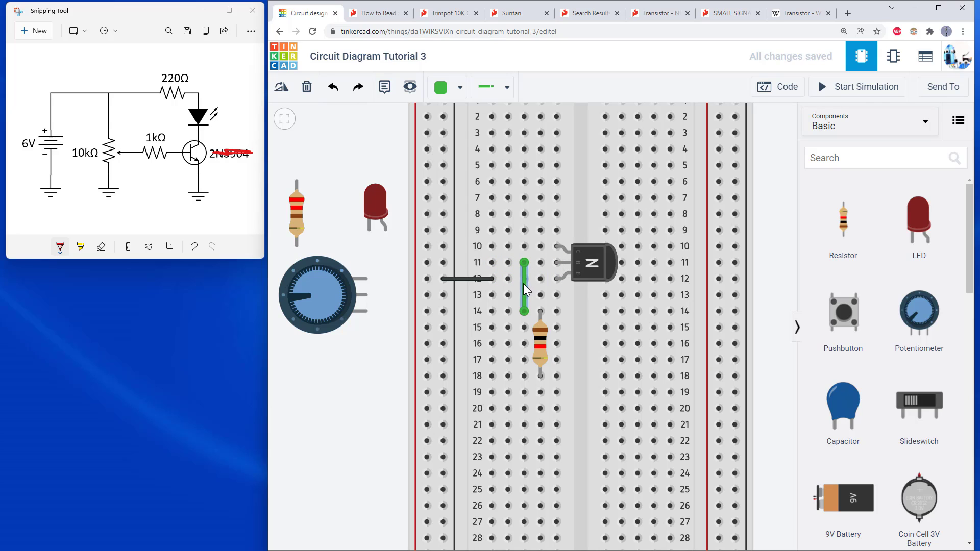
Step: Delete the jumper and move the resistor up to span rows 11–15
key("Delete")
left_click(537, 338)
left_click_drag(538, 338, 525, 300)
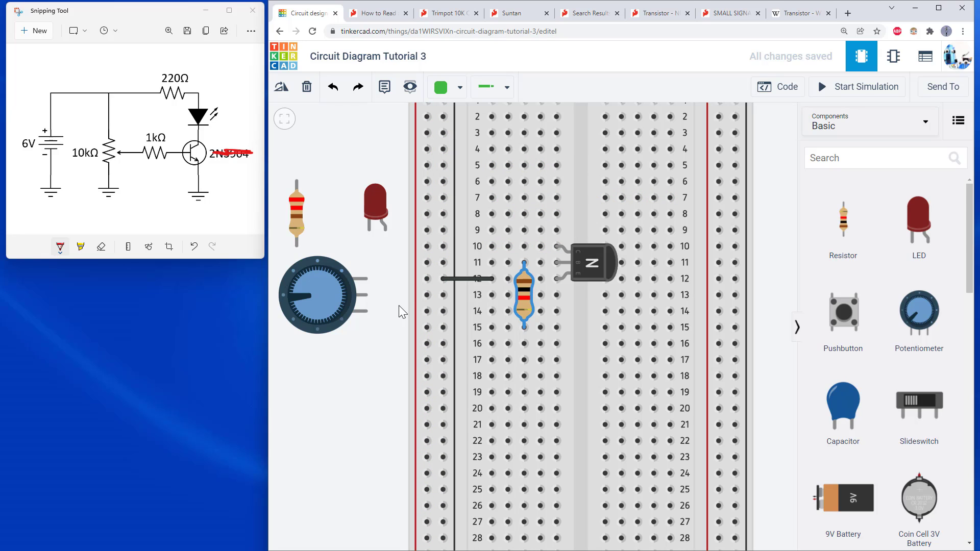
left_click(371, 378)
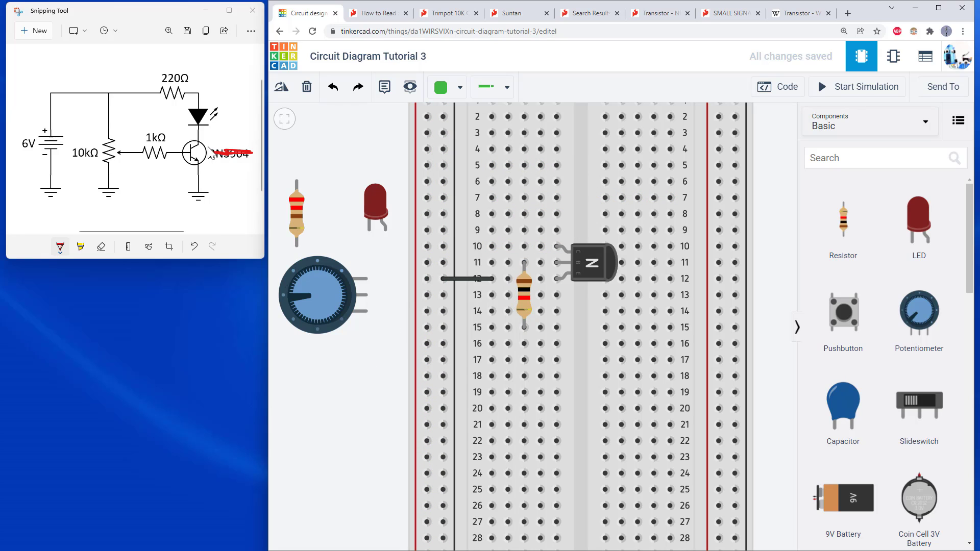